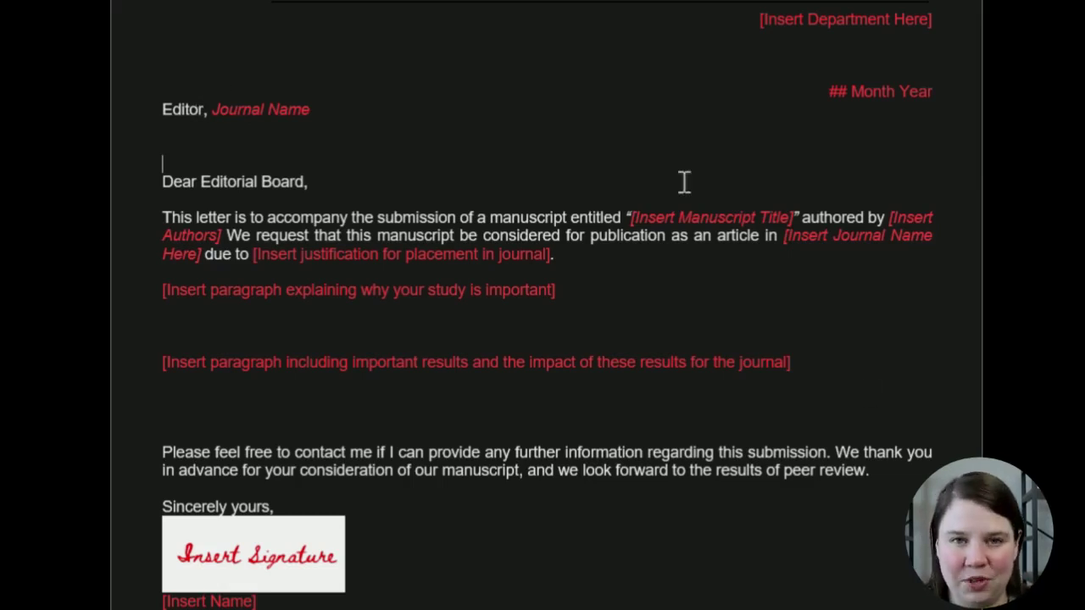
- Select the word 'article' in the template's submission sentence
scroll(683, 179, "up", 3)
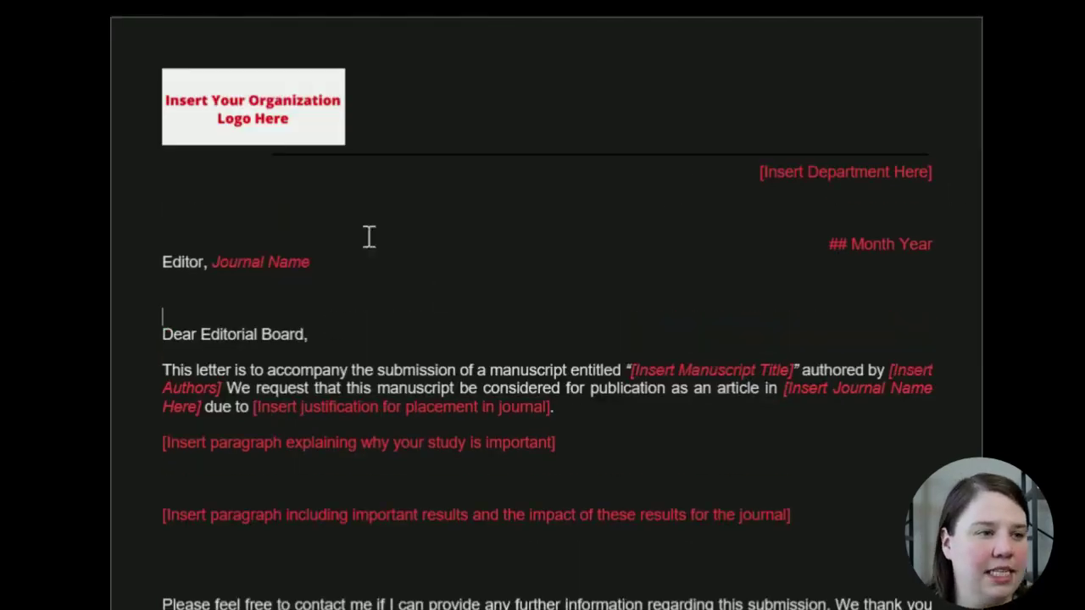
scroll(584, 186, "down", 2)
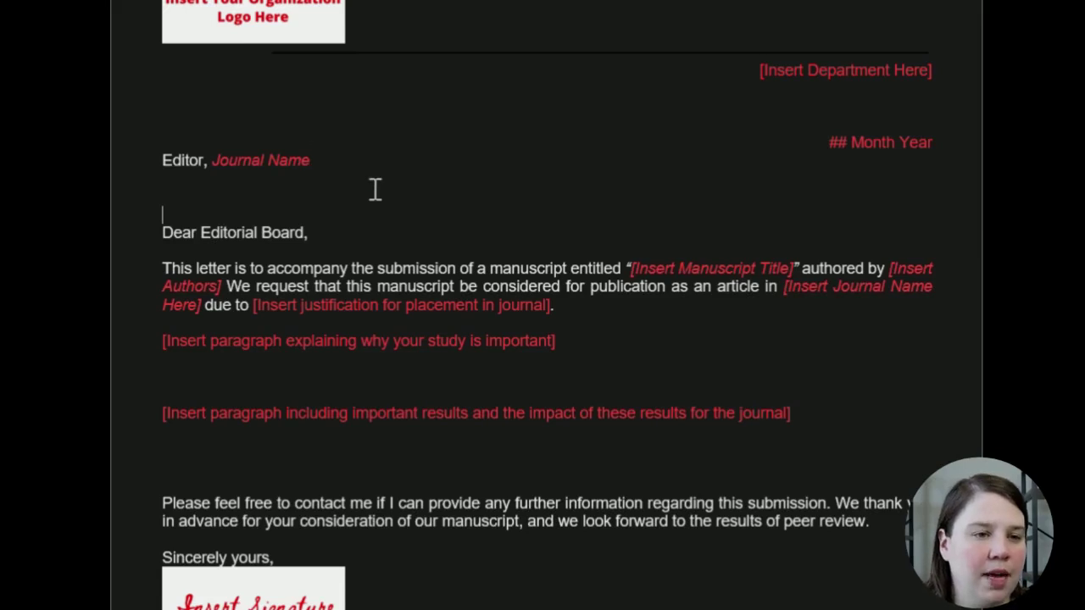
scroll(375, 189, "down", 2)
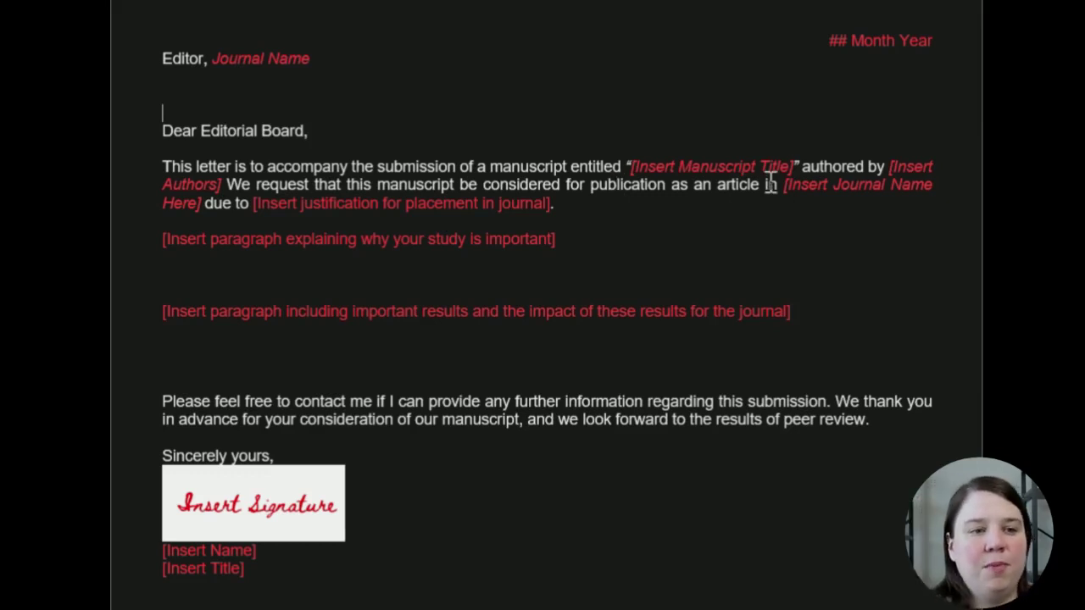
left_click_drag(761, 181, 716, 187)
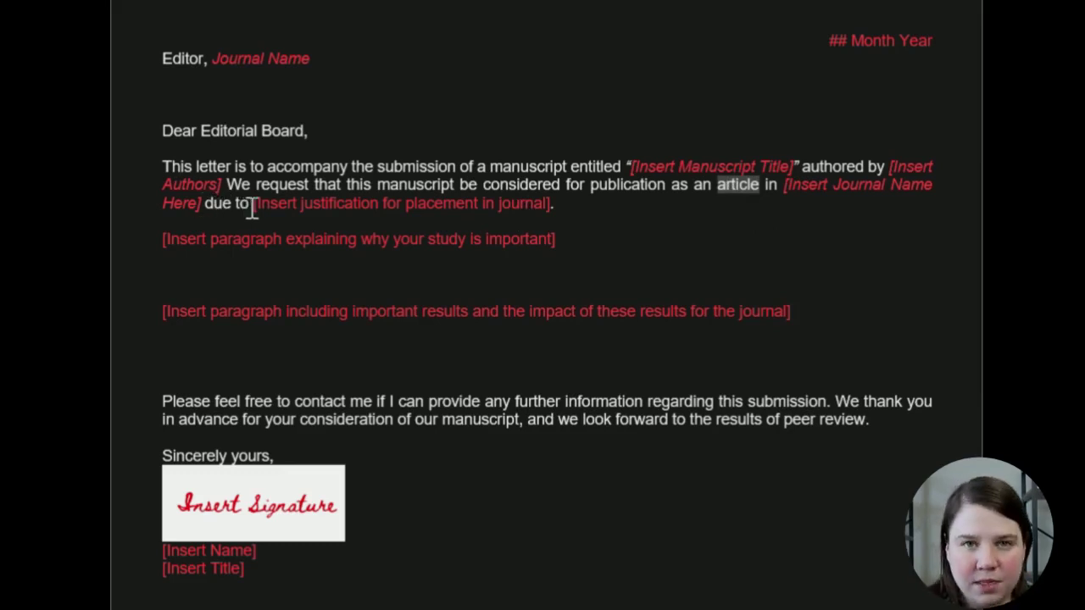
- Select the template's journal-justification placeholder phrase and its closing offer-to-help sentence
left_click_drag(252, 207, 543, 212)
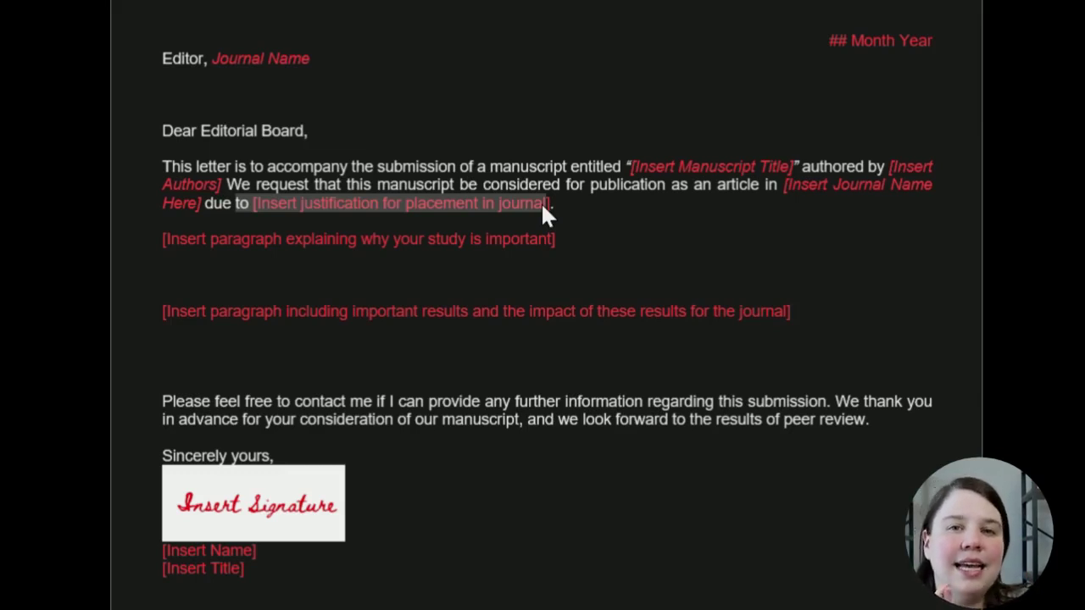
left_click(250, 238)
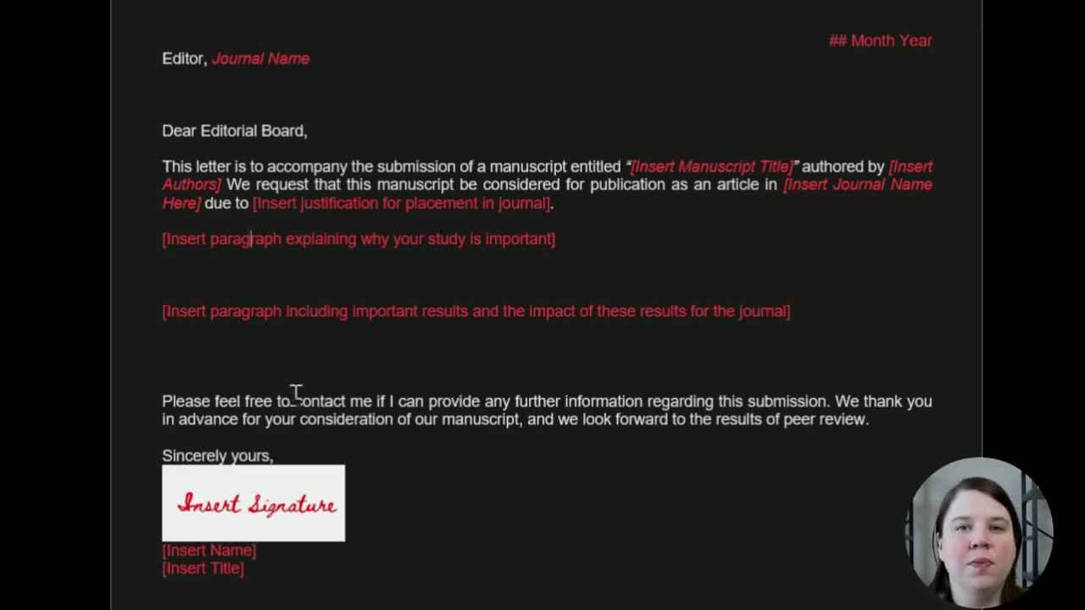
left_click_drag(169, 400, 765, 392)
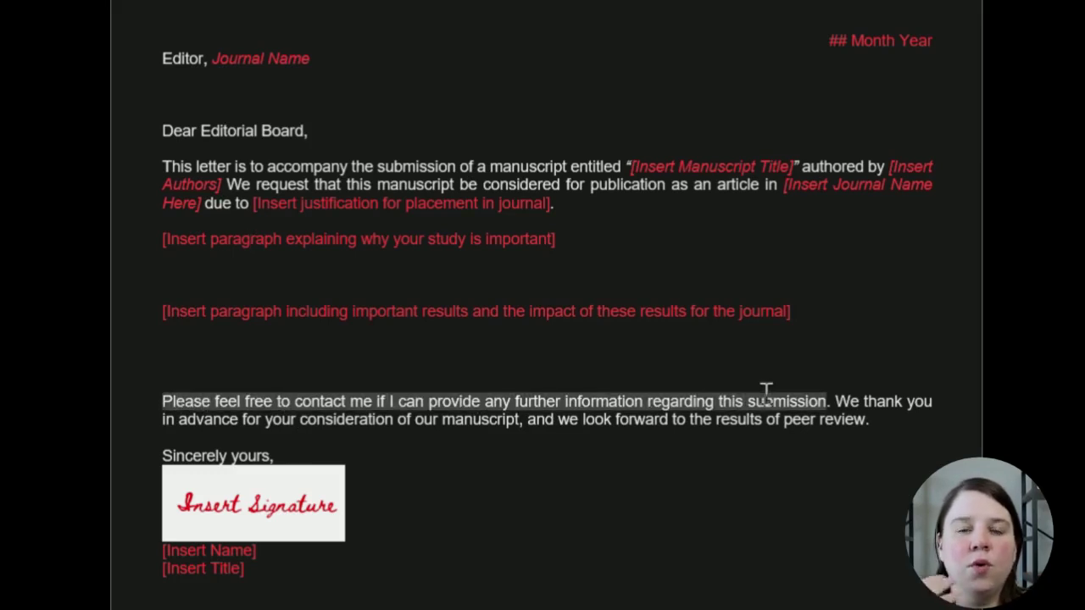
left_click(737, 423)
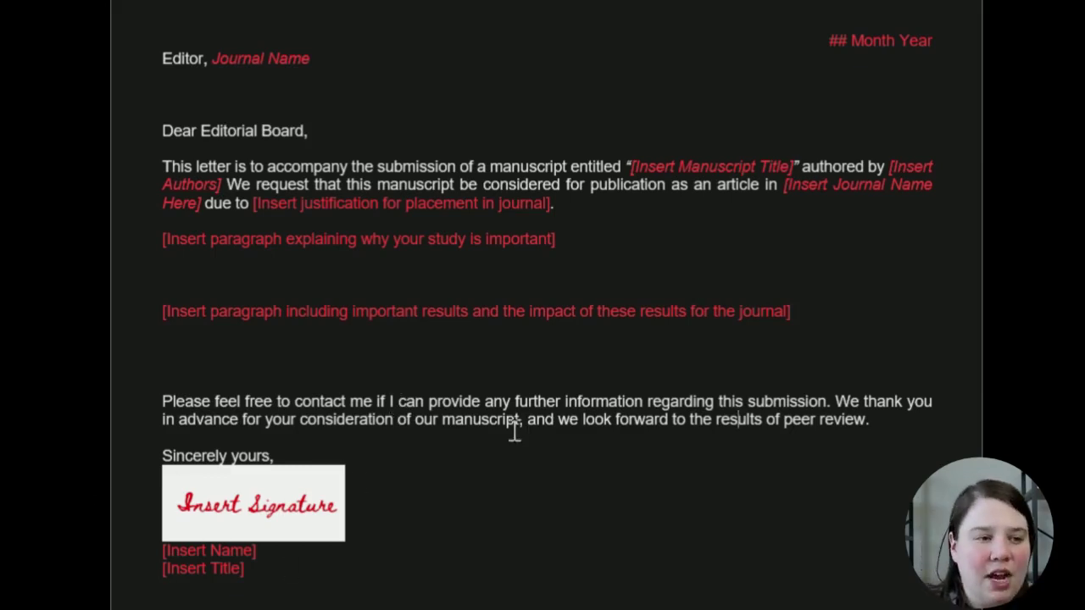
- In the completed Analytical Methods example letter, select the article type 'short communication'
scroll(646, 366, "up", 3)
scroll(647, 364, "down", 5)
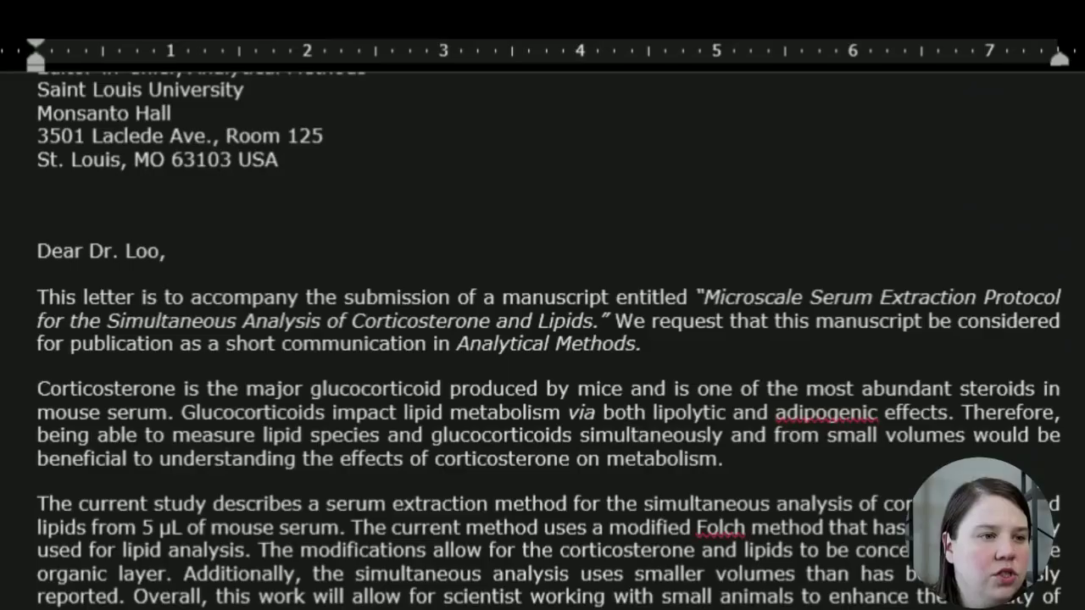
scroll(542, 339, "down", 3)
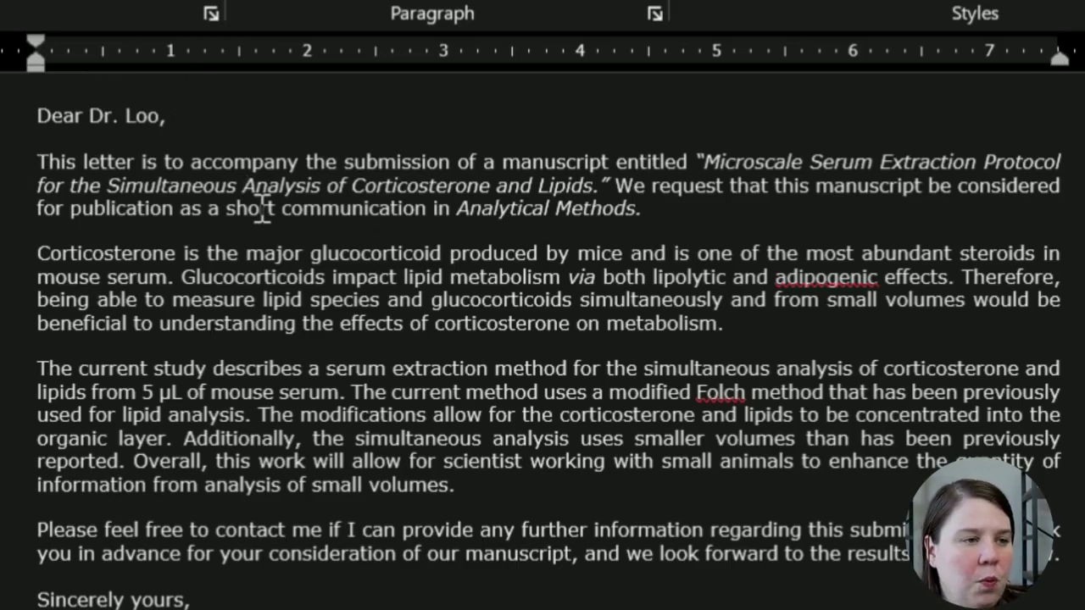
left_click_drag(193, 161, 649, 175)
left_click(644, 185)
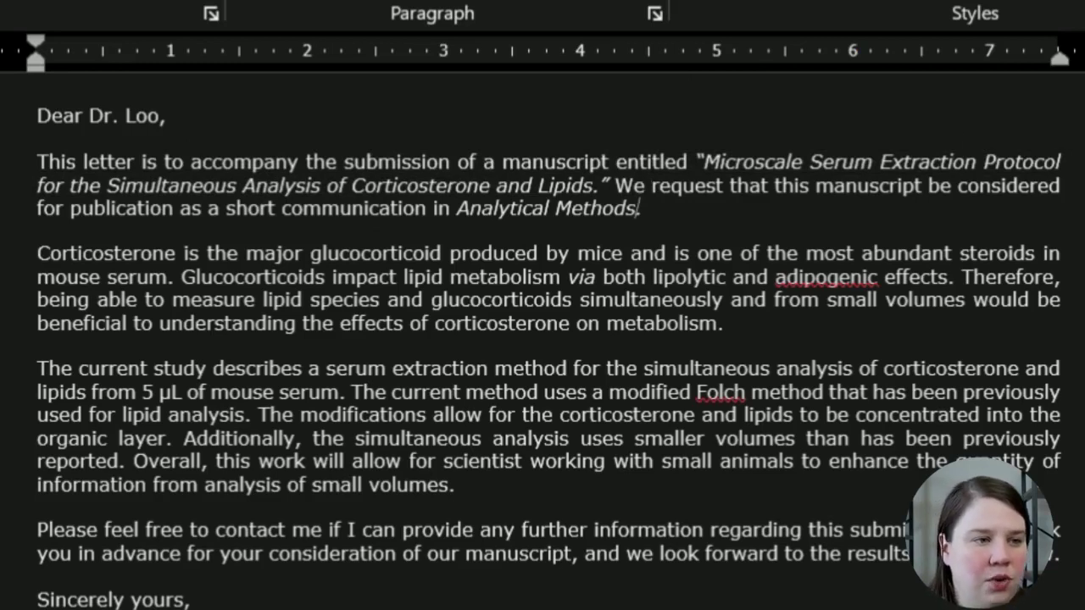
left_click_drag(225, 209, 424, 211)
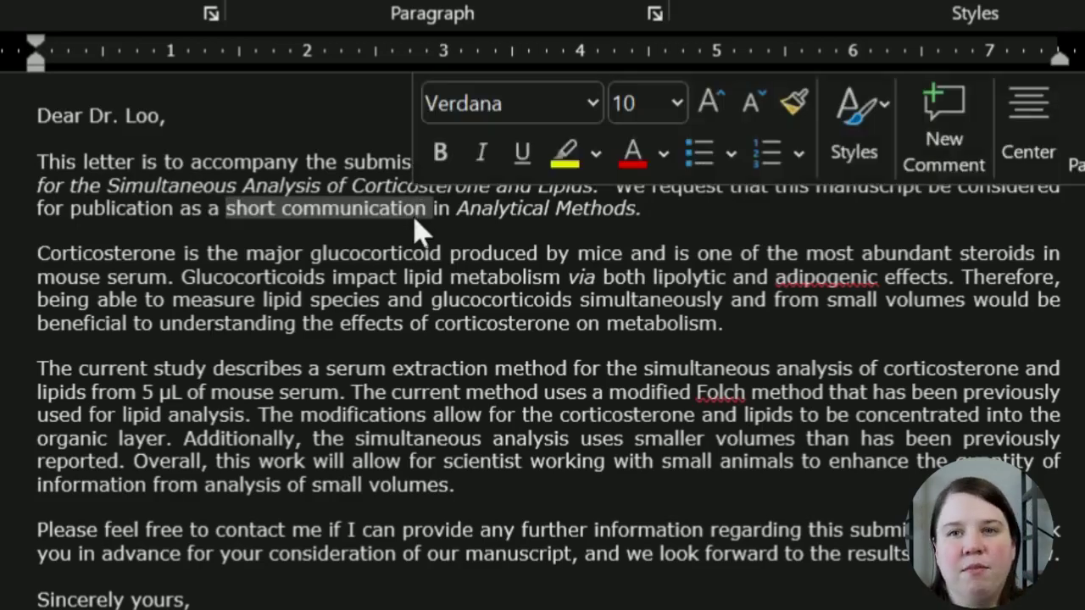
left_click(339, 237)
left_click_drag(219, 211, 427, 211)
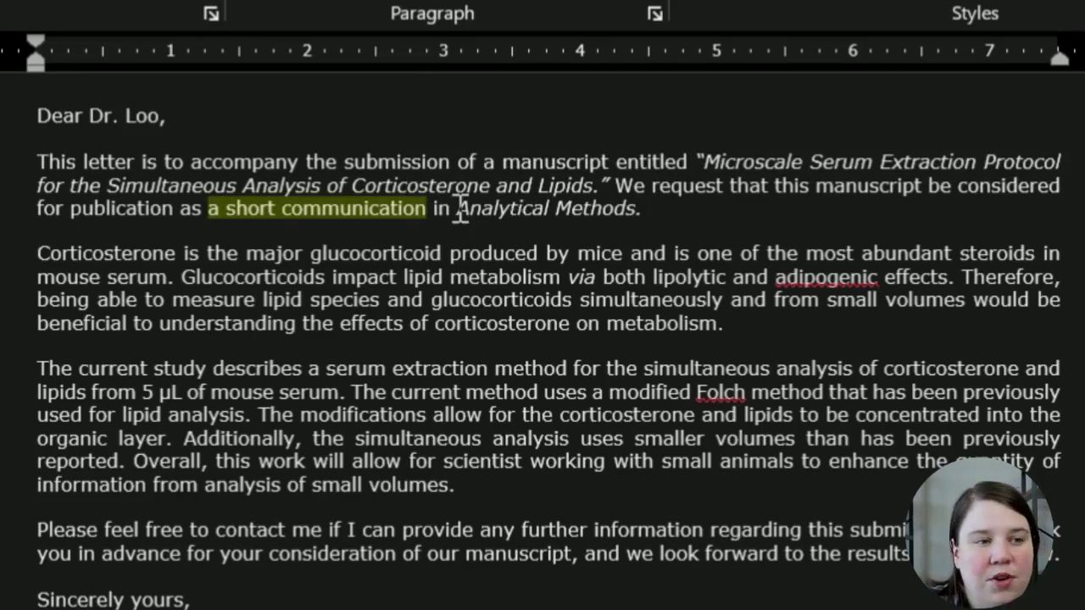
left_click_drag(511, 208, 634, 211)
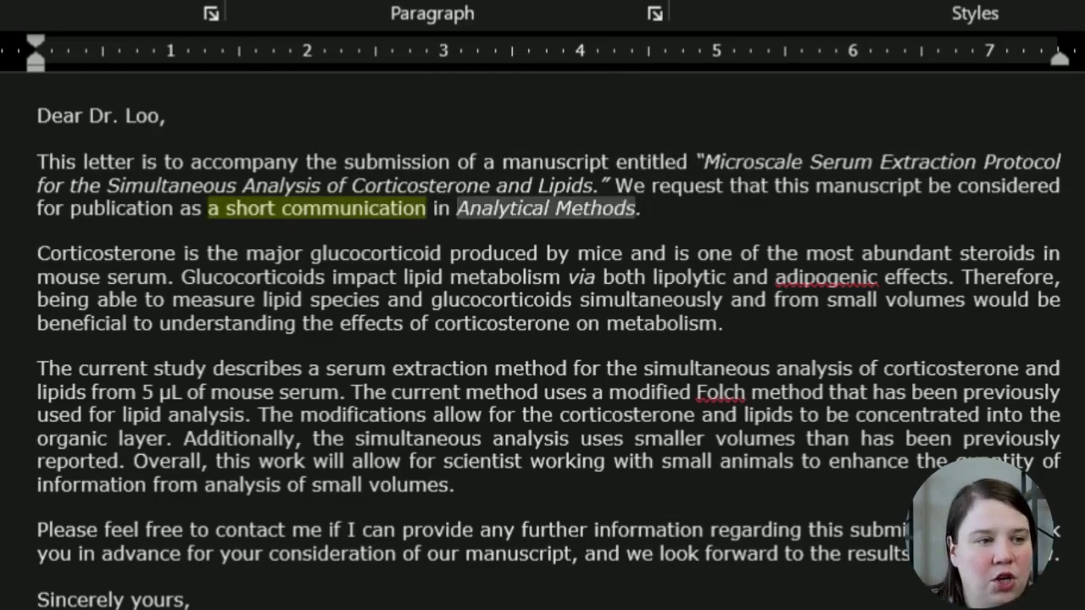
left_click(93, 2)
left_click(351, 48)
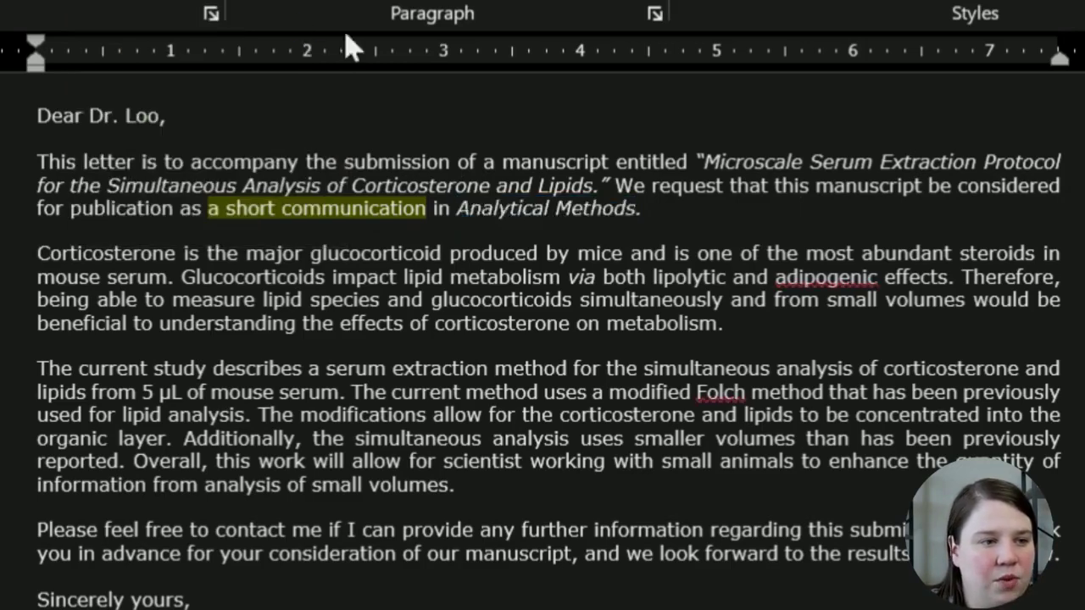
left_click_drag(702, 161, 593, 186)
left_click(93, 1)
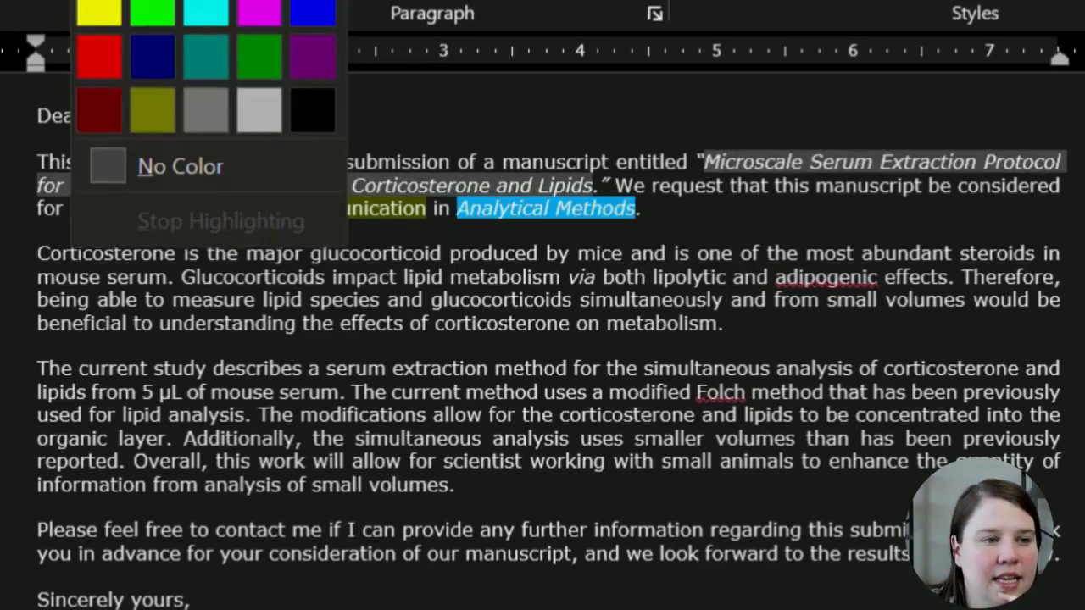
left_click(100, 56)
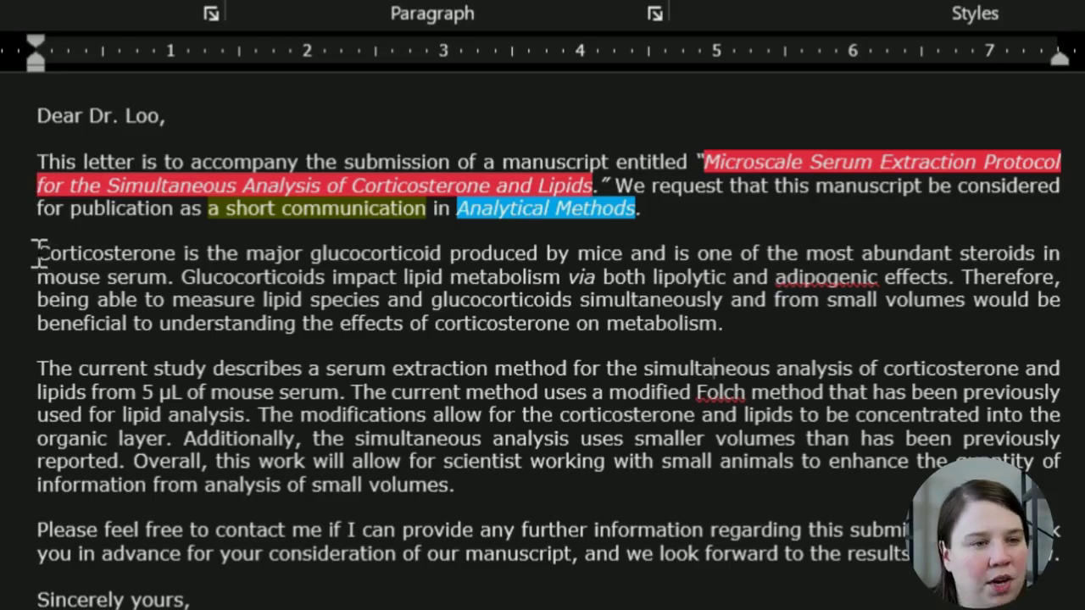
left_click_drag(37, 252, 823, 320)
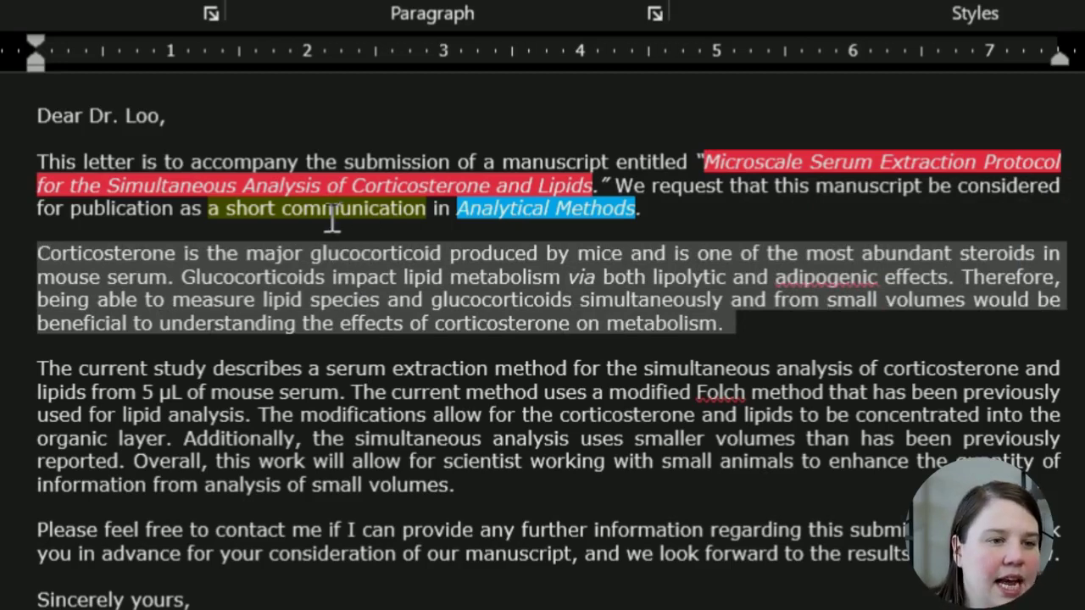
left_click(308, 246)
left_click_drag(34, 253, 179, 266)
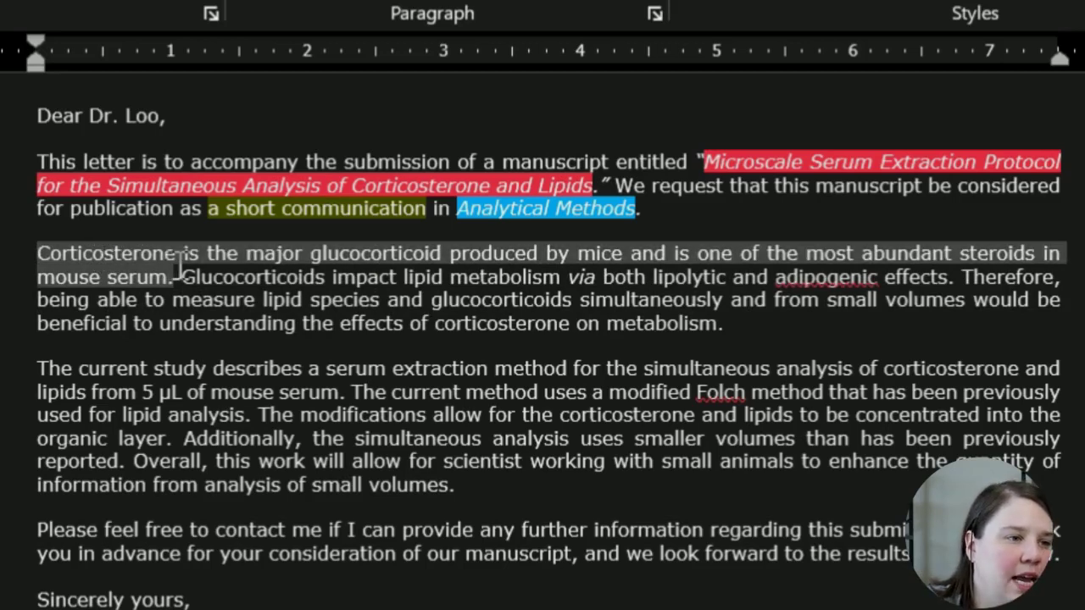
left_click_drag(179, 270, 138, 282)
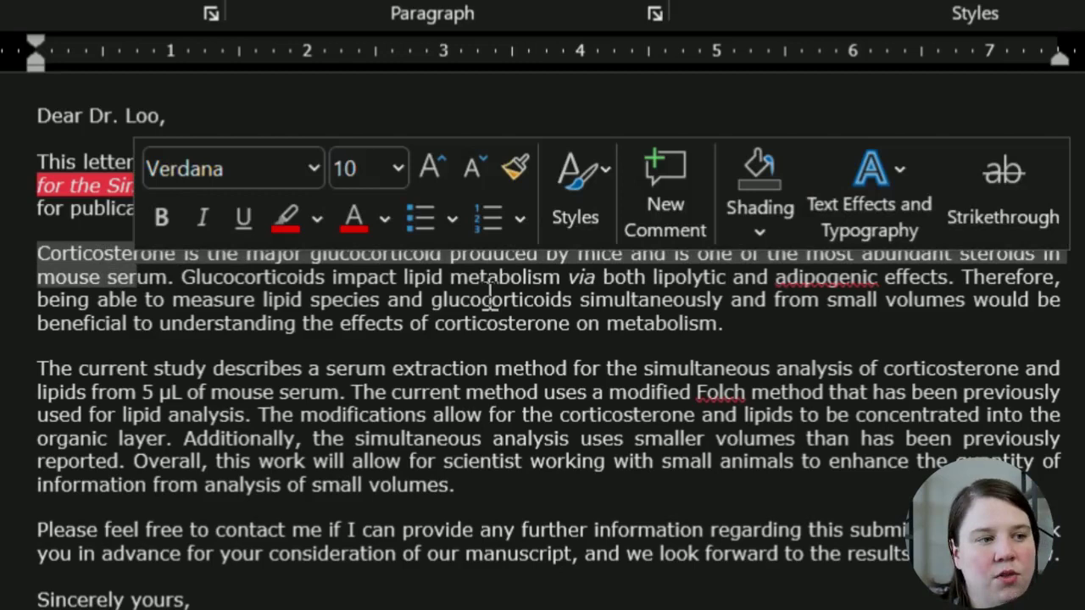
left_click(287, 277)
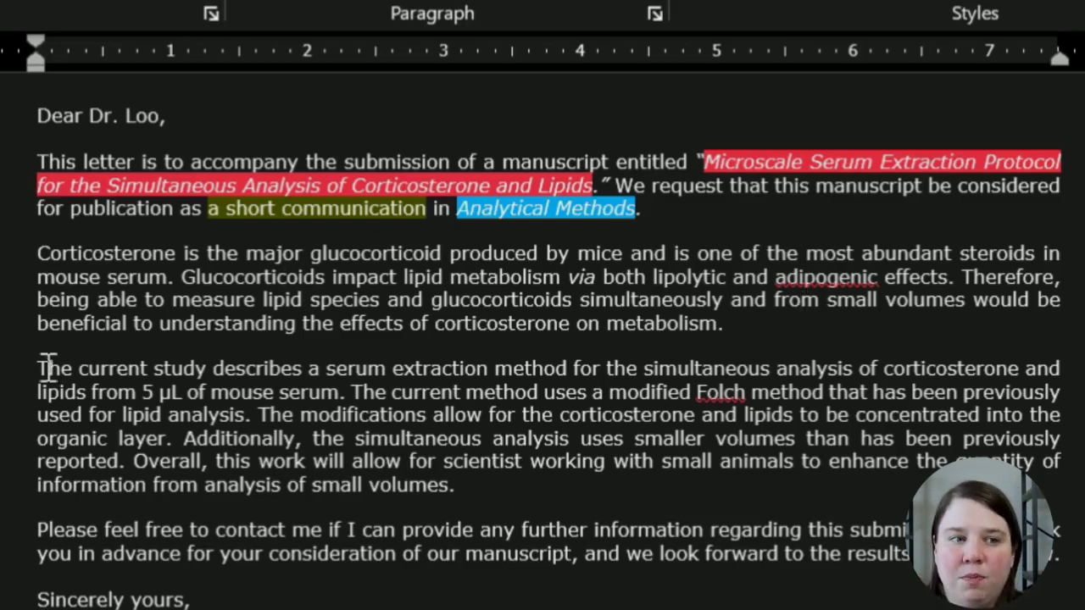
left_click_drag(38, 367, 347, 390)
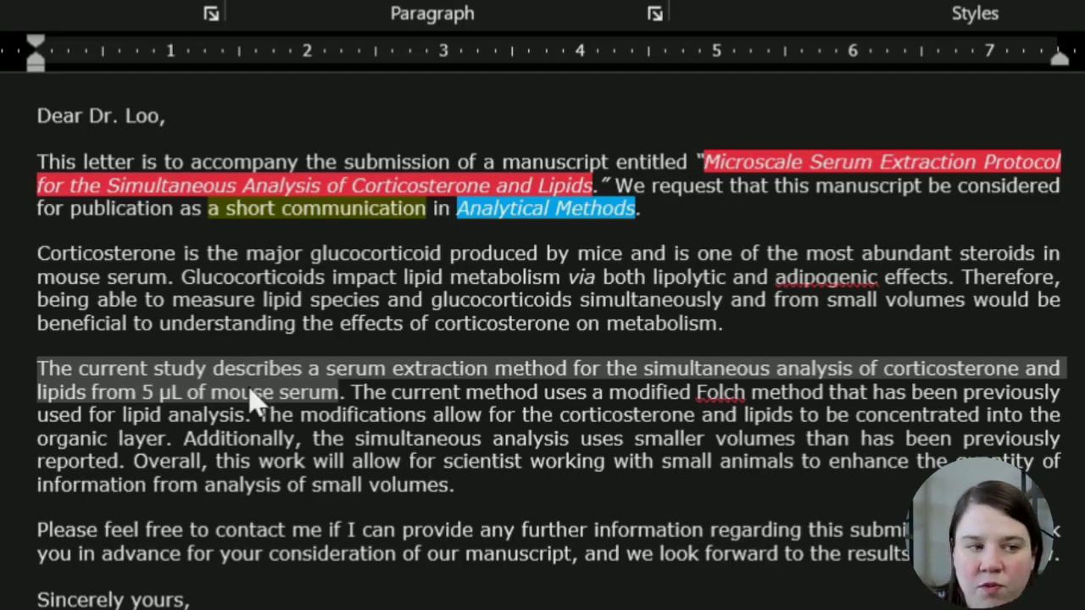
left_click(93, 388)
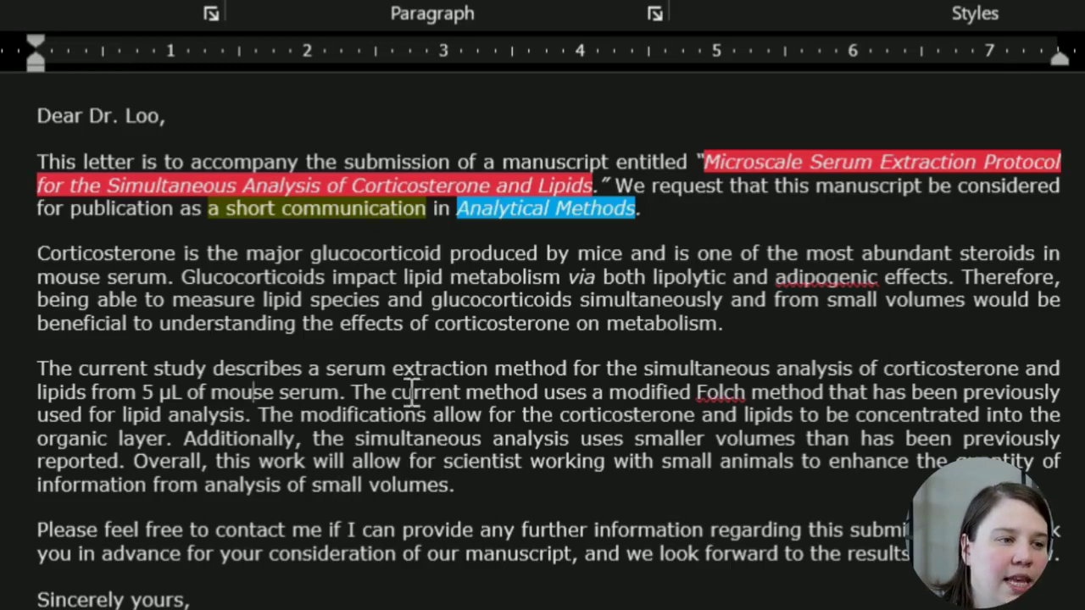
left_click_drag(352, 391, 183, 441)
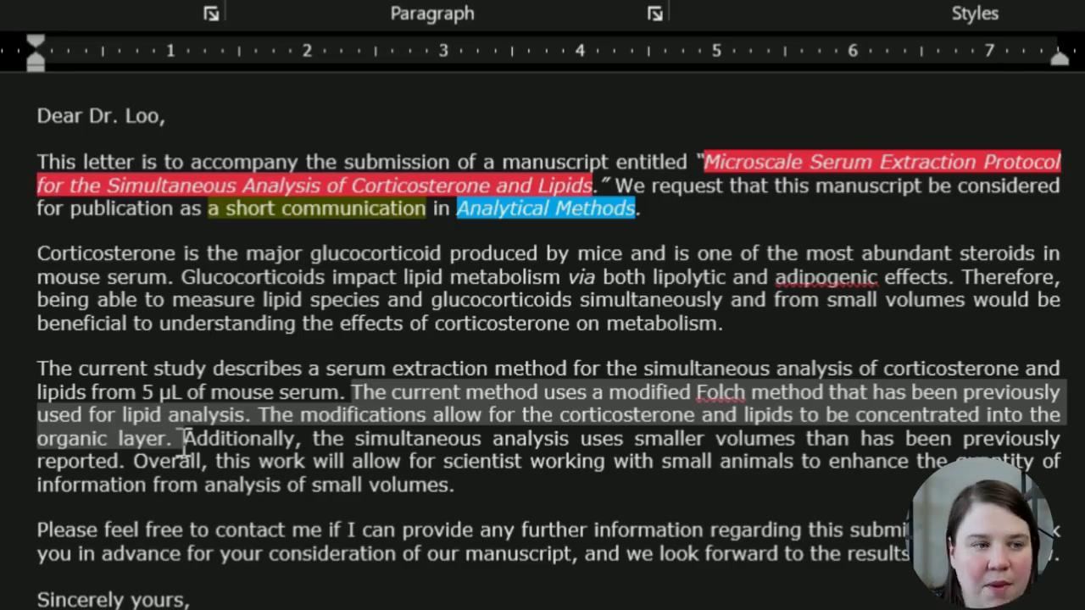
left_click_drag(183, 441, 254, 453)
left_click(254, 454)
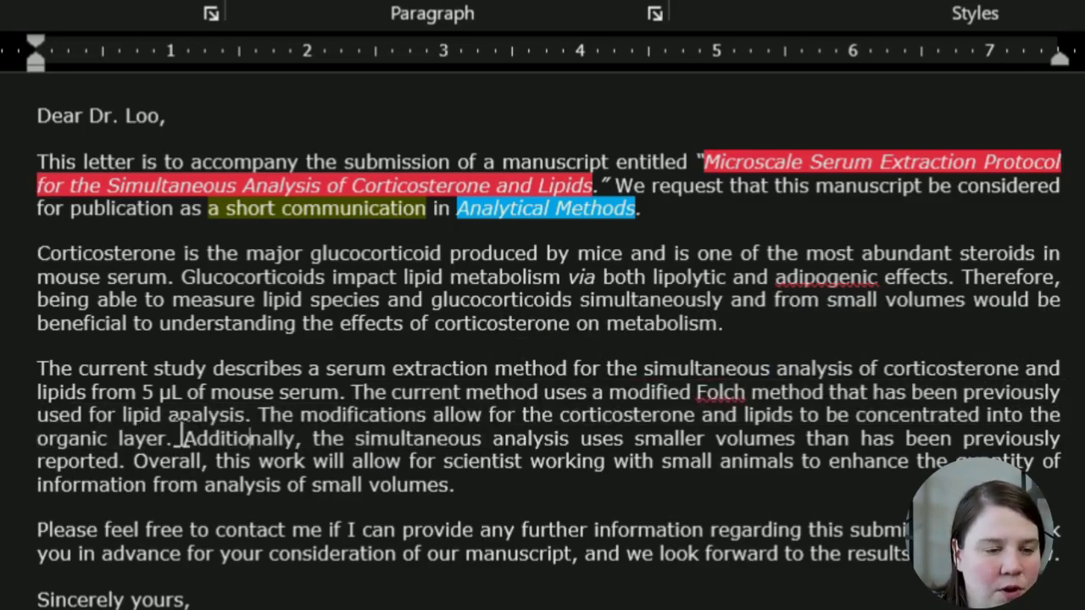
left_click_drag(203, 433, 530, 479)
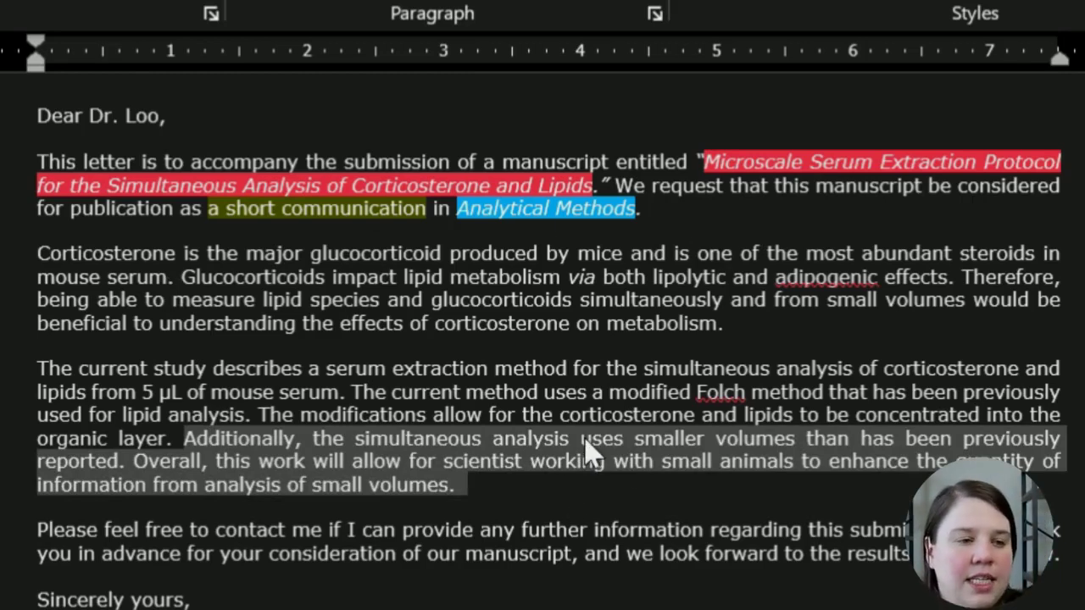
left_click(280, 477)
left_click_drag(209, 462, 450, 465)
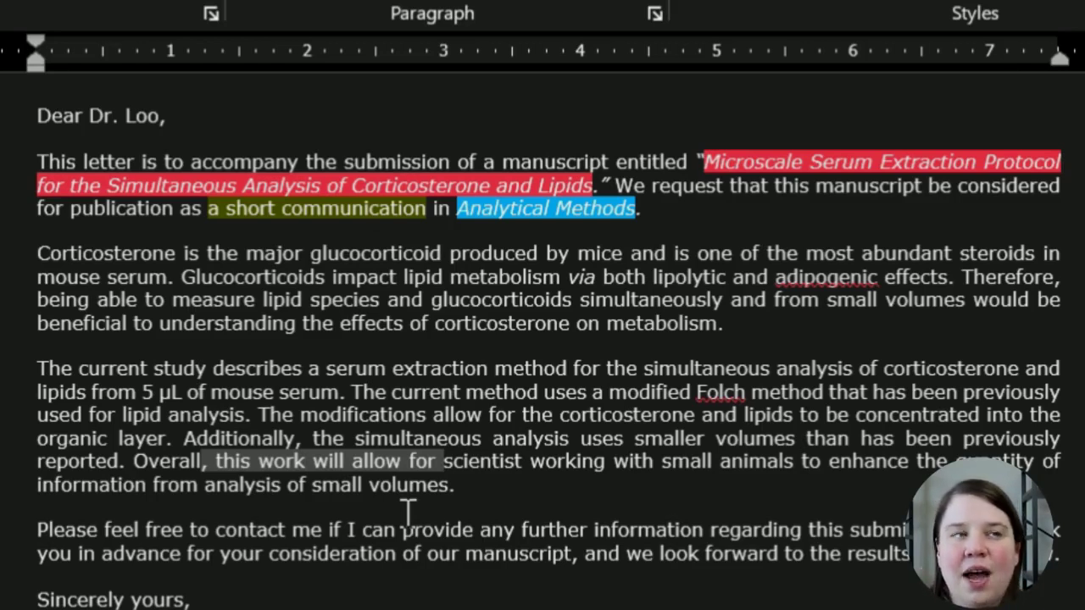
left_click(286, 509)
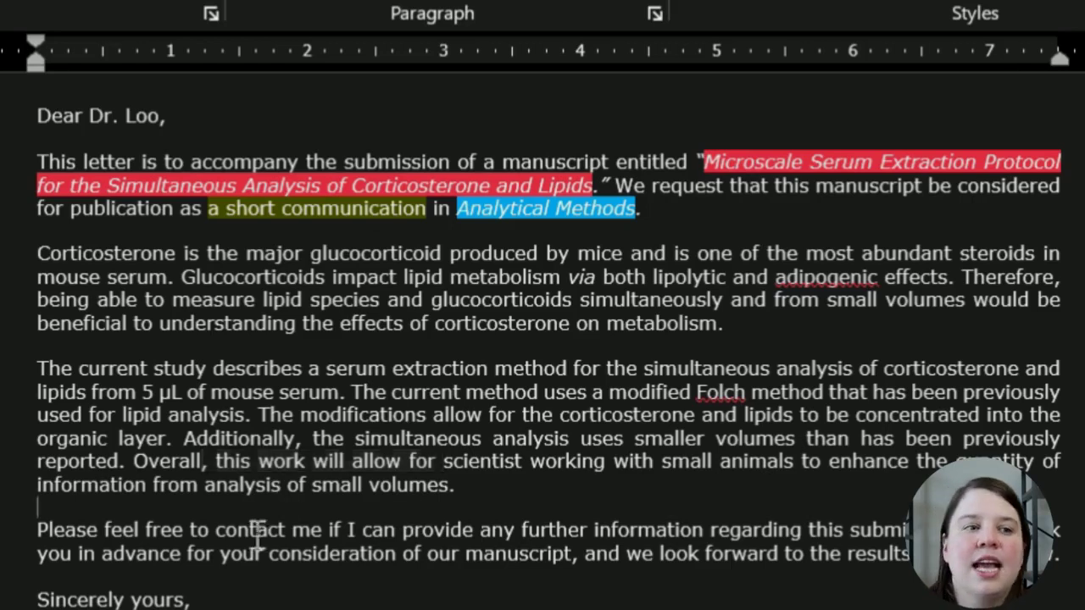
left_click_drag(33, 529, 859, 539)
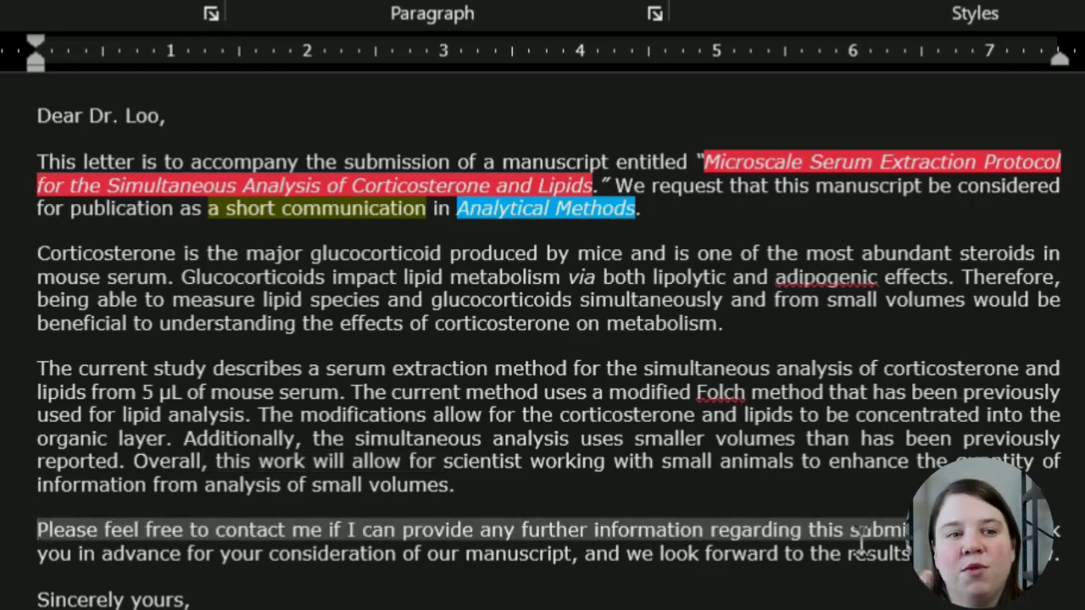
left_click(857, 544)
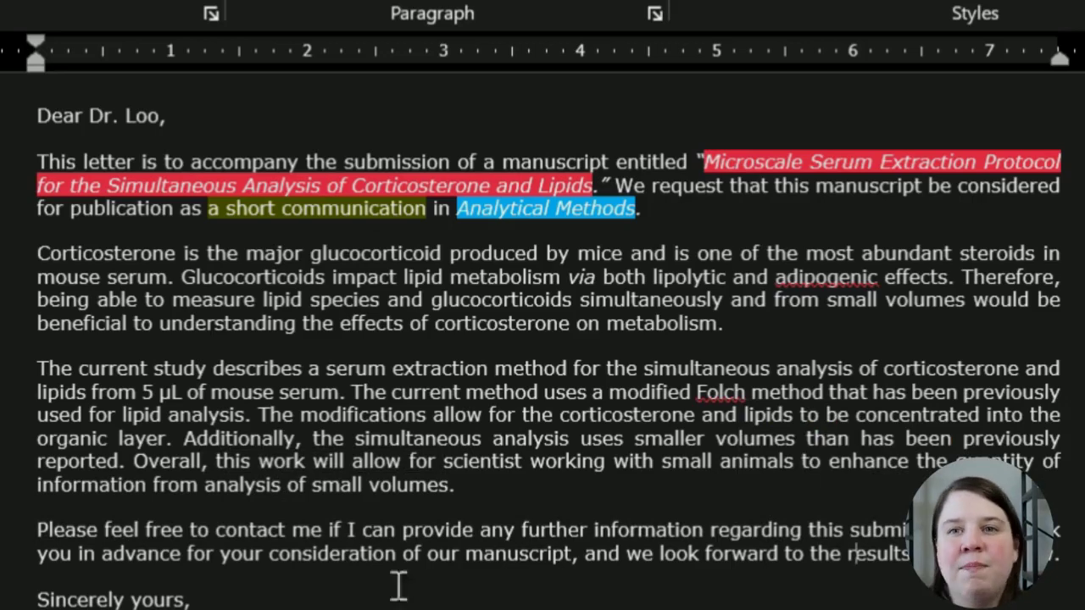
scroll(478, 576, "up", 4)
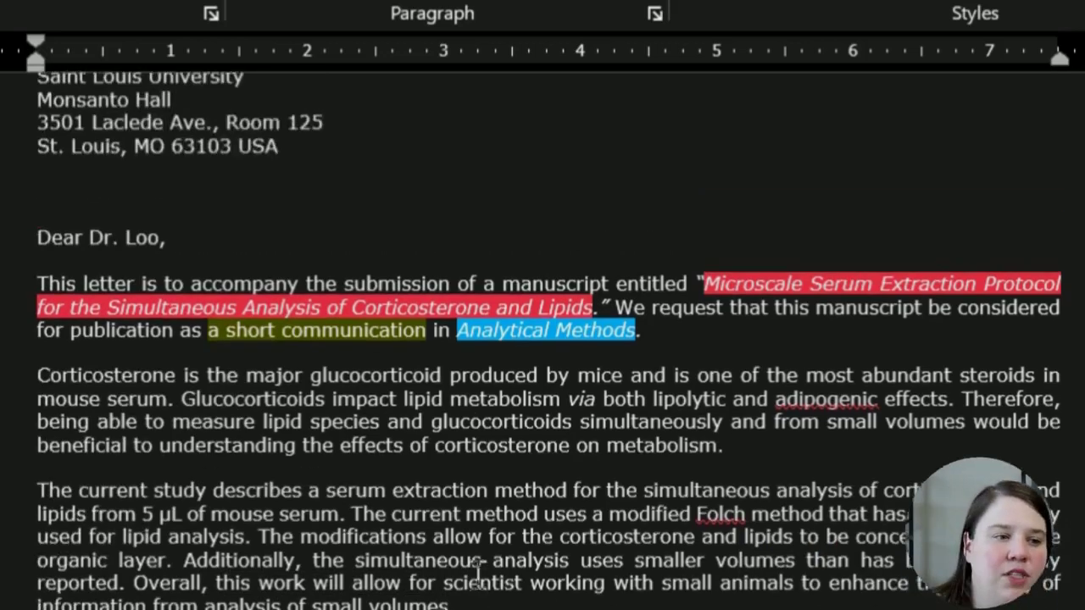
scroll(478, 576, "down", 2)
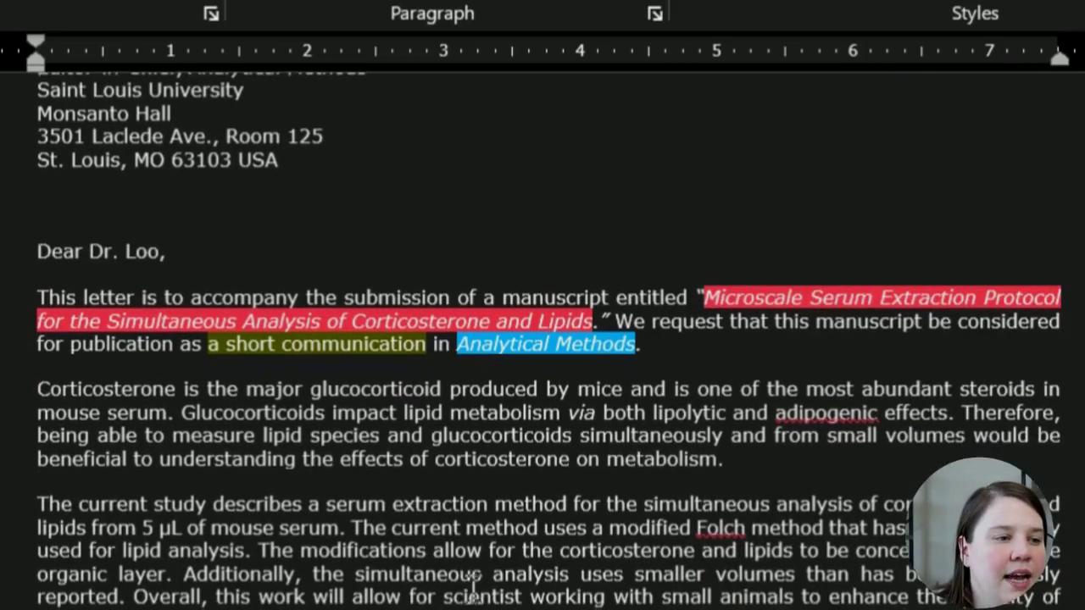